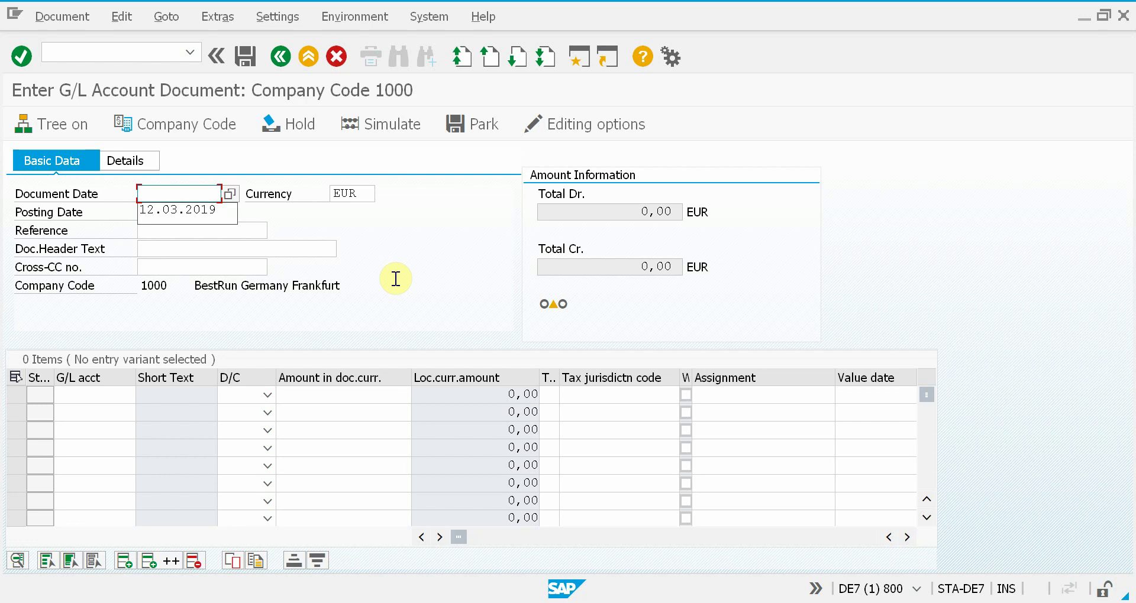
# Enter document date 12.03.2019 and validate, triggering 'Posting period 005 2019 is not open'
pyautogui.press('Down')
pyautogui.press('Return')
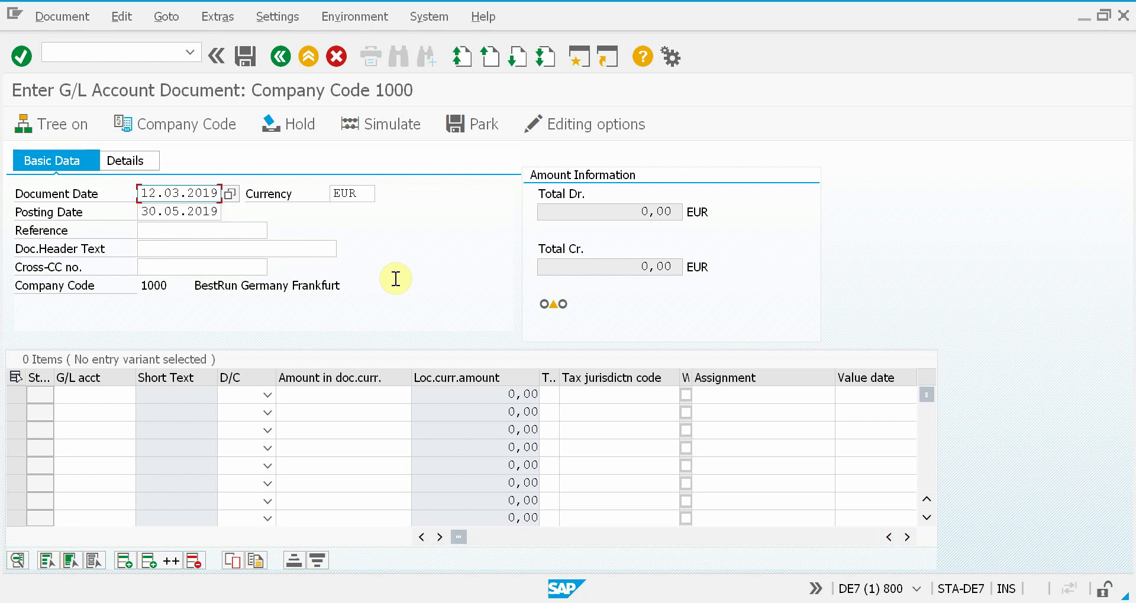
pyautogui.press('Return')
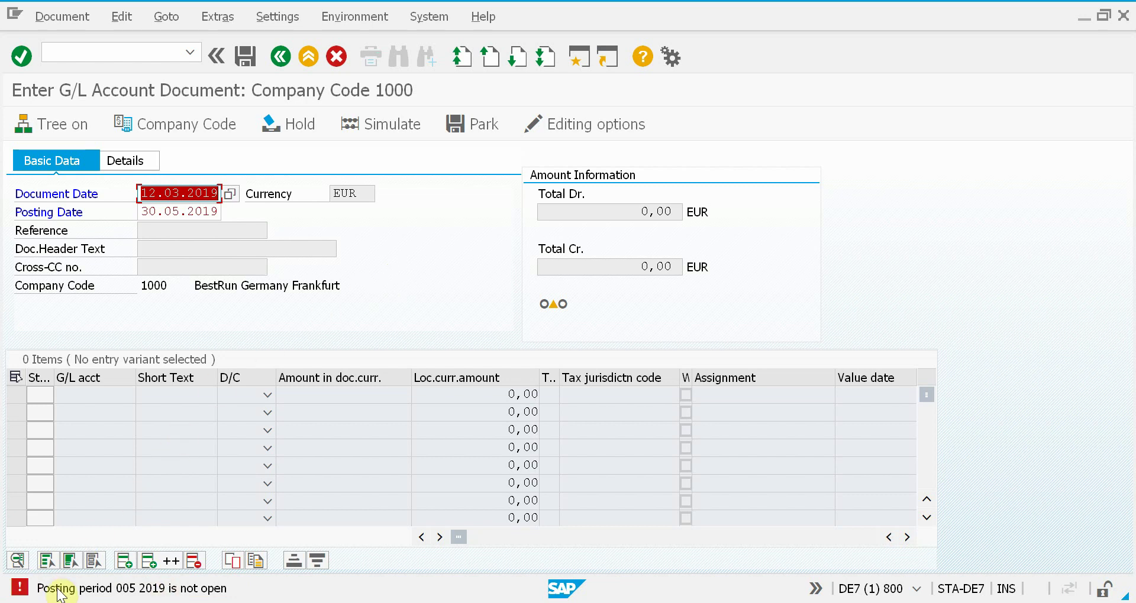
# Create a support ticket from the posting-period error's explanation, allowing the SAP window screenshot
pyautogui.doubleClick(127, 589)
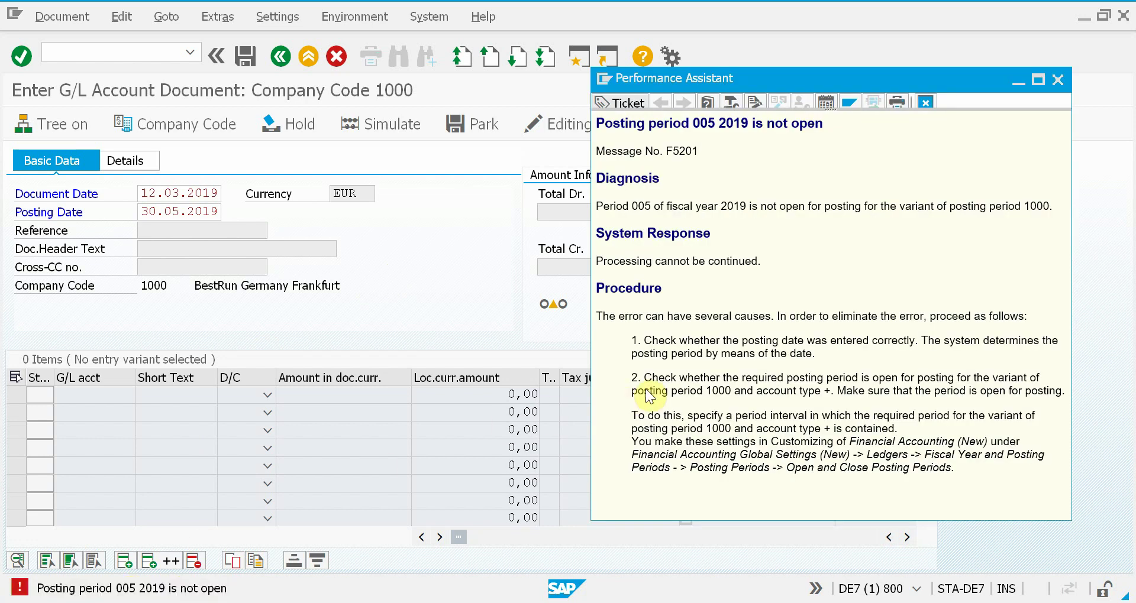
pyautogui.click(622, 104)
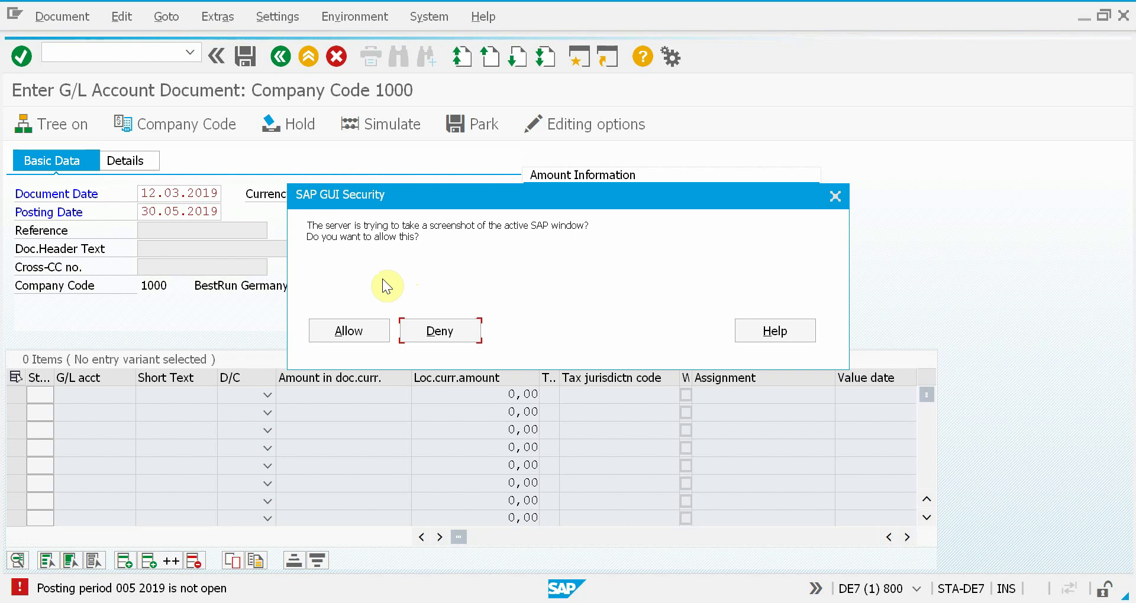
pyautogui.click(342, 333)
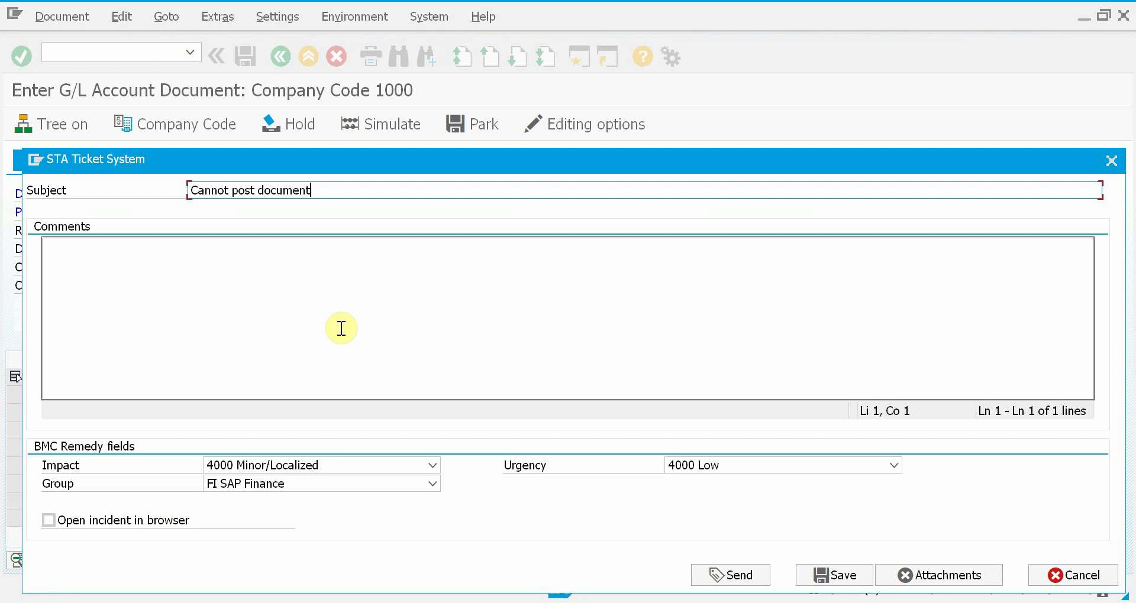
# Comment 'test' on the ticket, keeping impact 4000 Minor/Localized and urgency 4000 Low
pyautogui.click(342, 329)
pyautogui.write('test')
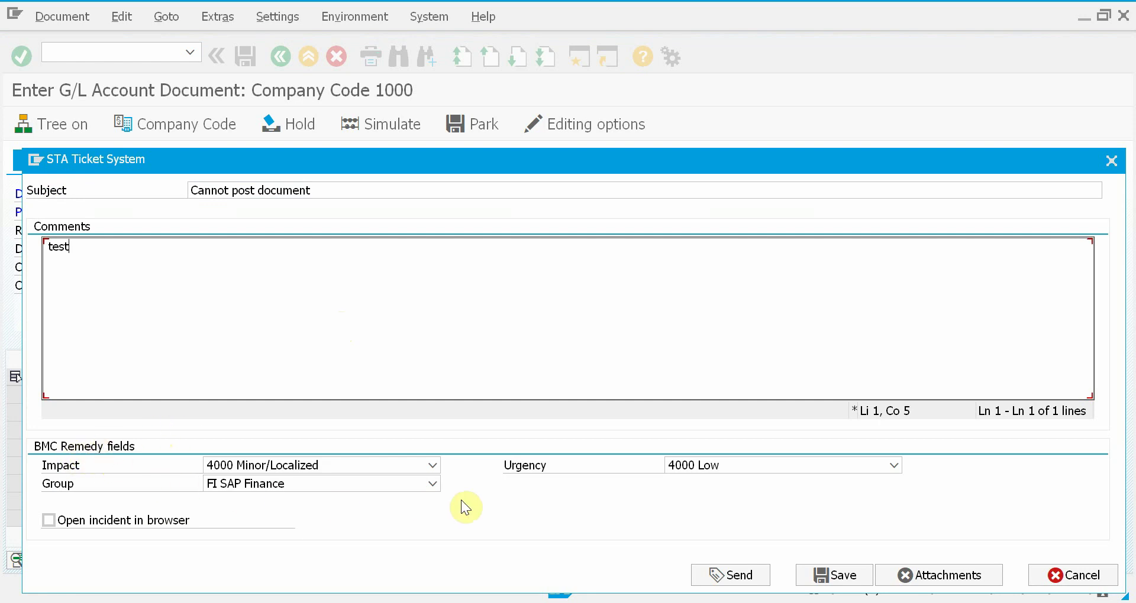
pyautogui.click(386, 467)
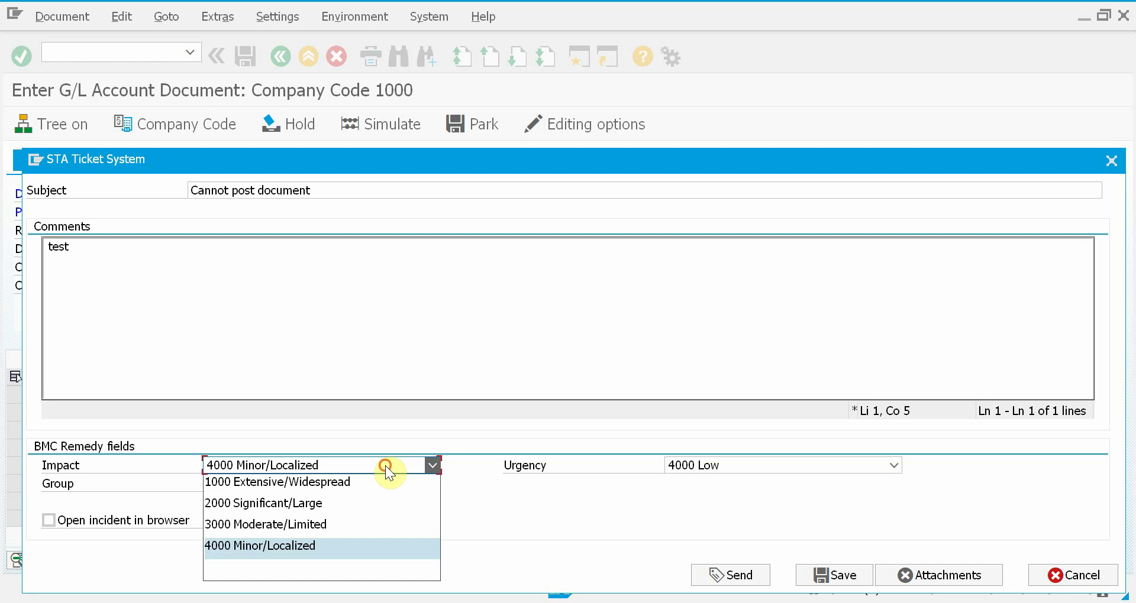
pyautogui.click(385, 466)
pyautogui.click(765, 464)
pyautogui.click(765, 464)
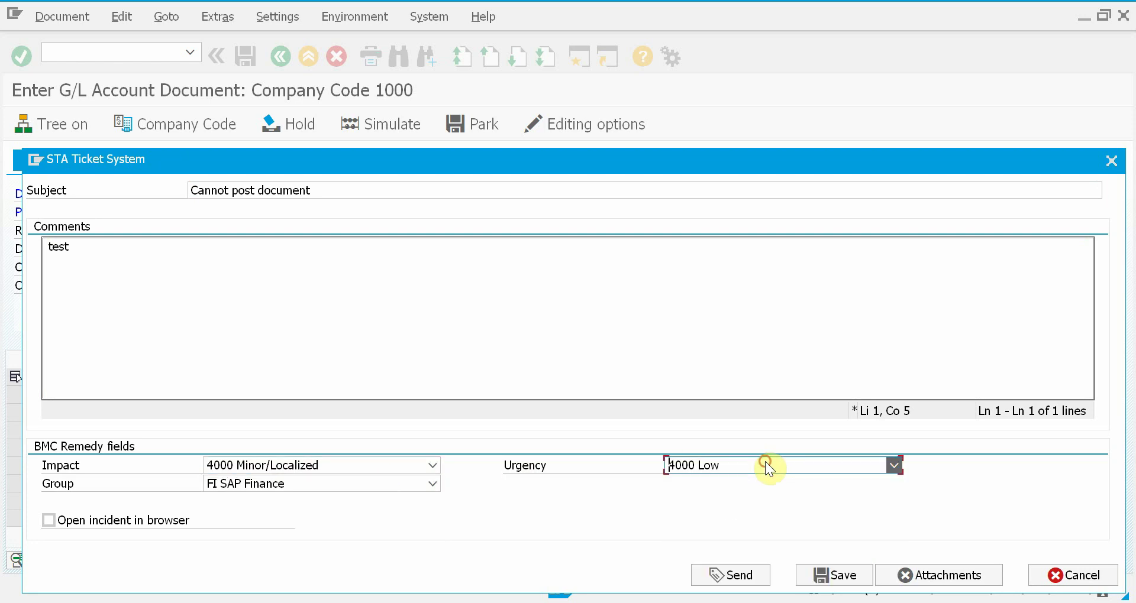
# Keep group FI SAP Finance, enable opening the incident in the browser, and send the ticket
pyautogui.click(430, 485)
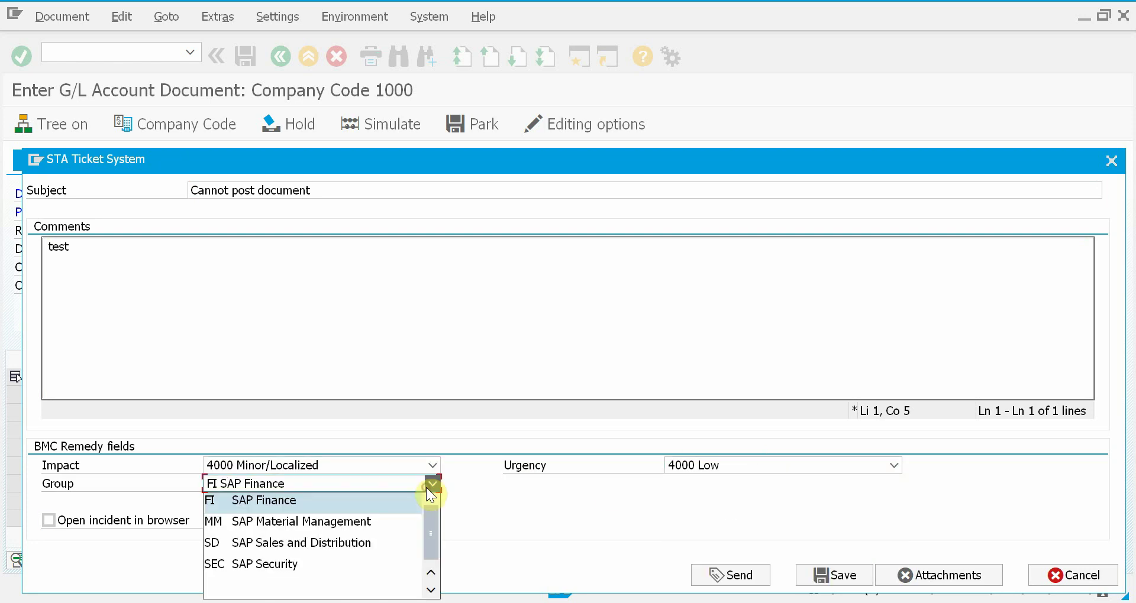
pyautogui.click(431, 487)
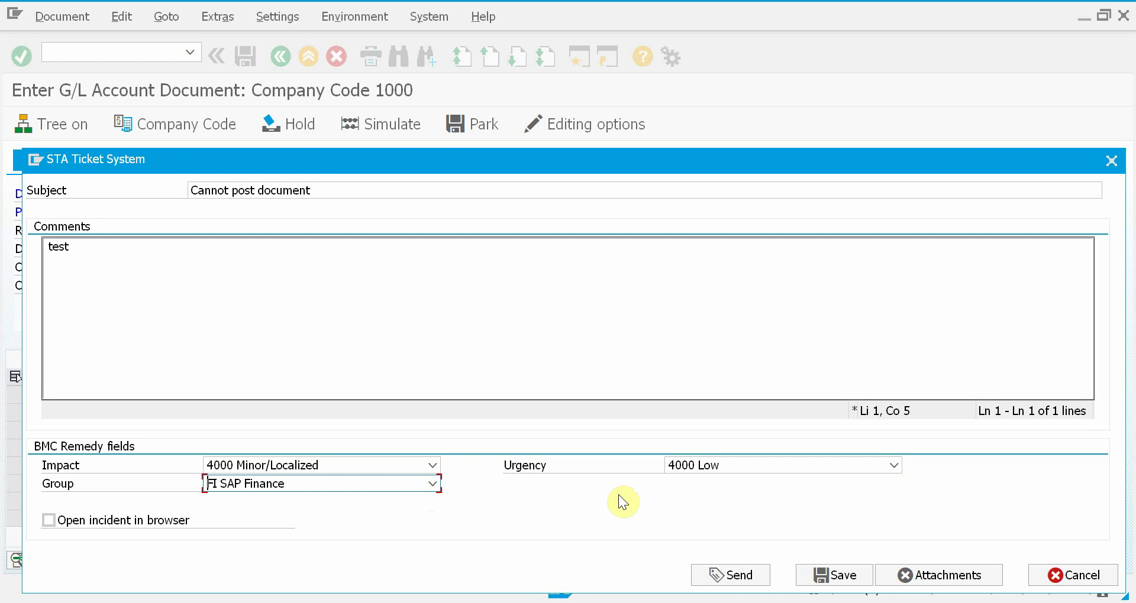
pyautogui.click(48, 520)
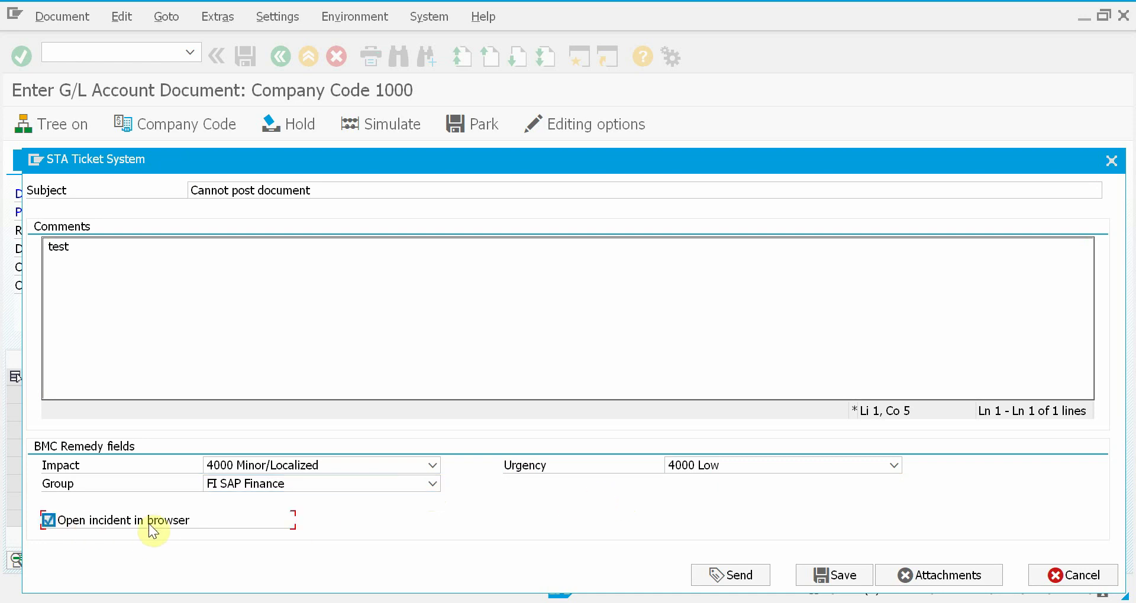
pyautogui.click(750, 577)
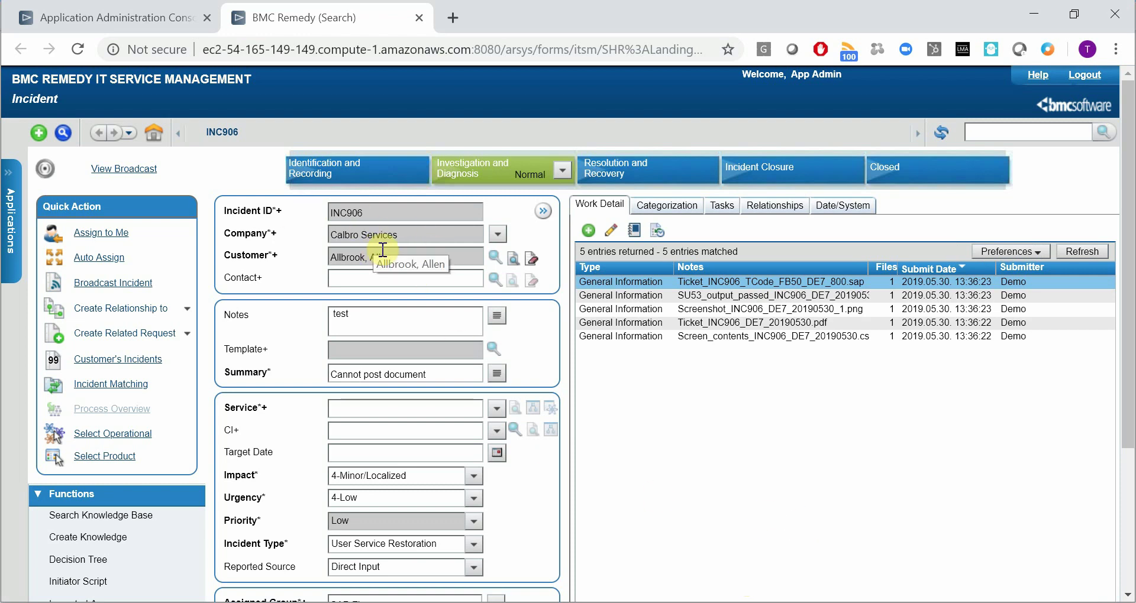
# Download and open the Screen_contents_INC906_DE7_20190530.csv attachment from INC906's work details
pyautogui.moveTo(429, 257)
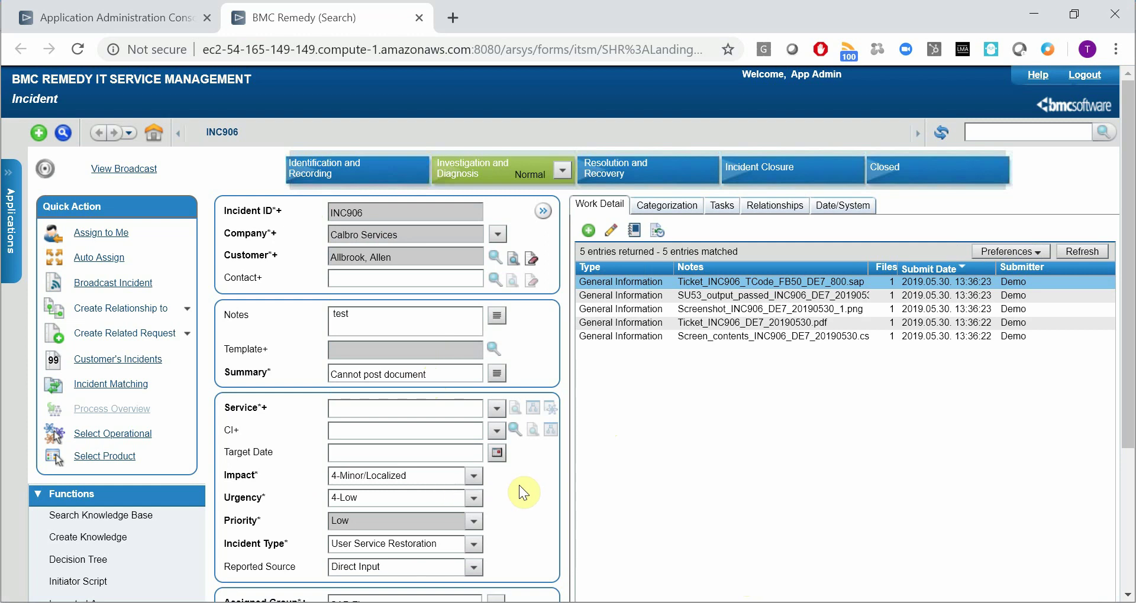
pyautogui.scroll(-3, 519, 486)
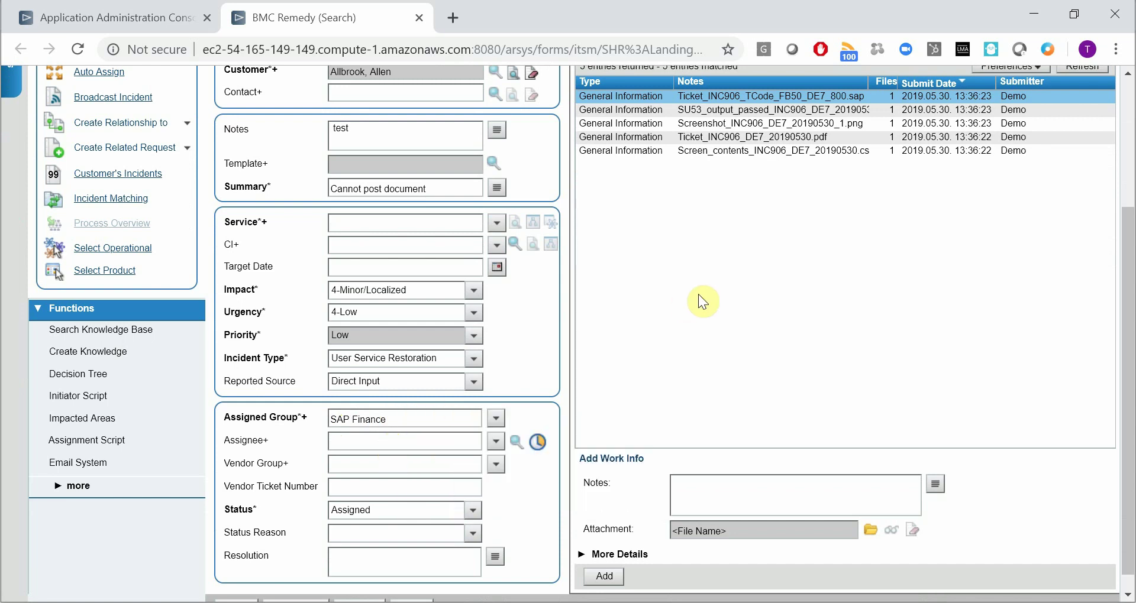
pyautogui.scroll(3, 699, 293)
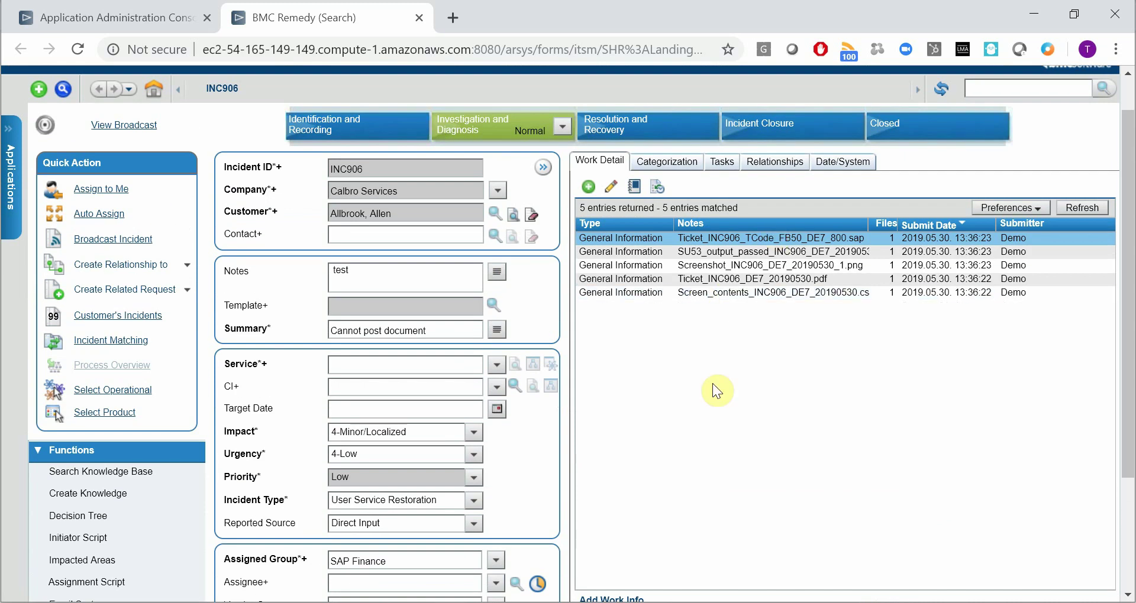
pyautogui.doubleClick(744, 295)
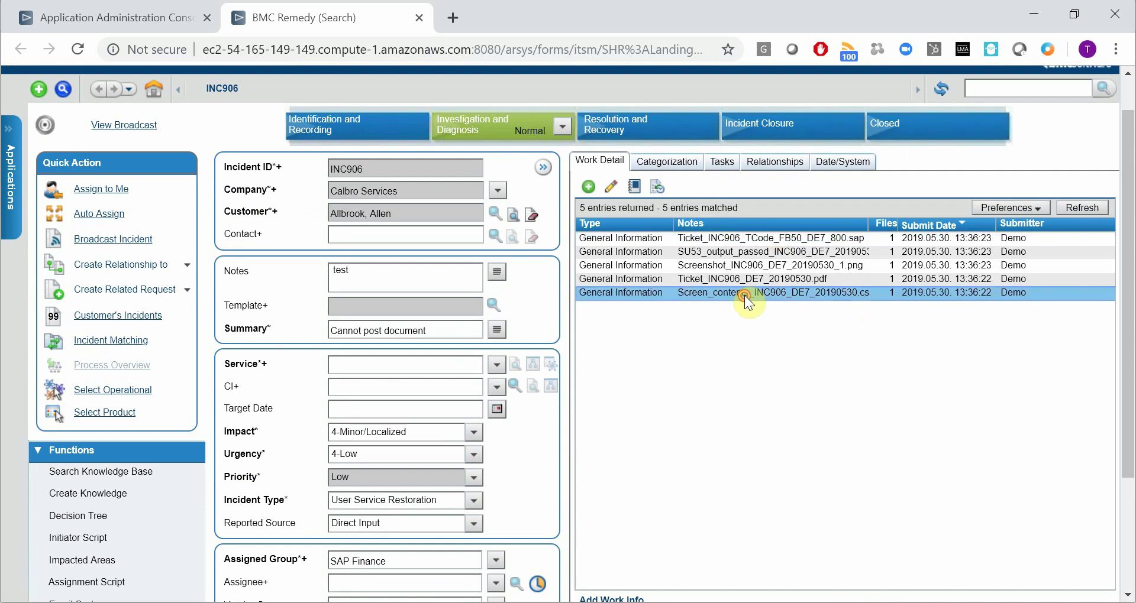
pyautogui.scroll(-2, 768, 414)
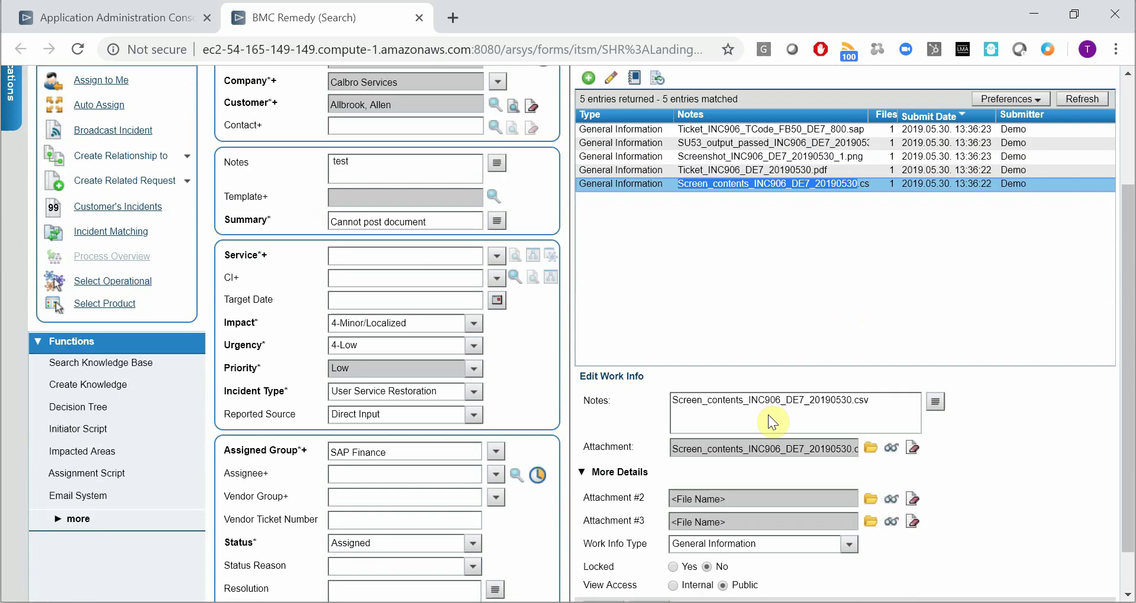
pyautogui.click(892, 451)
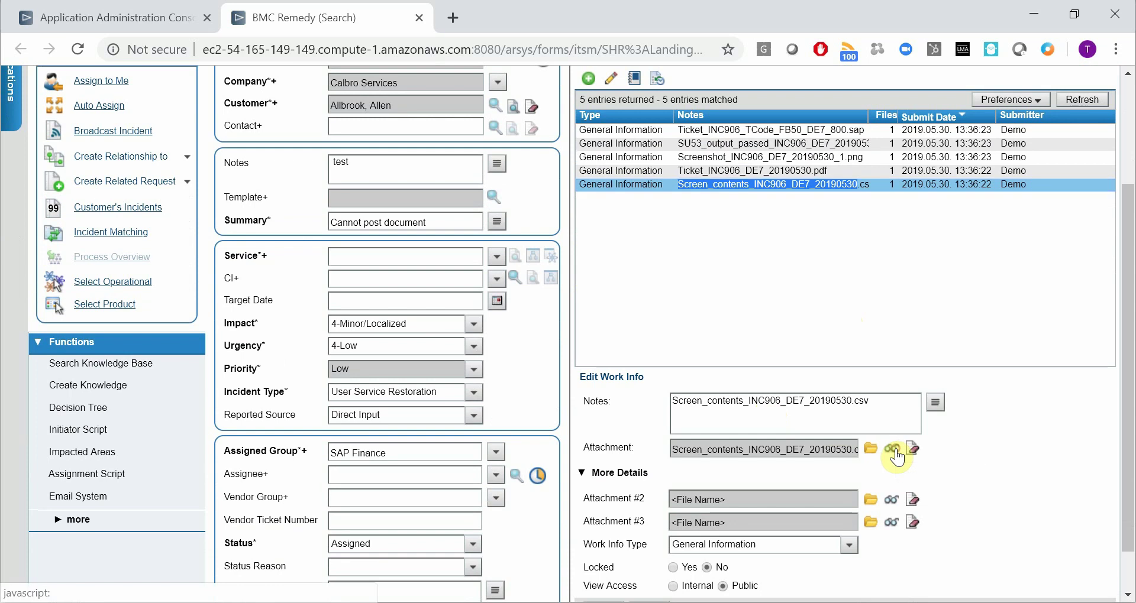
pyautogui.click(102, 585)
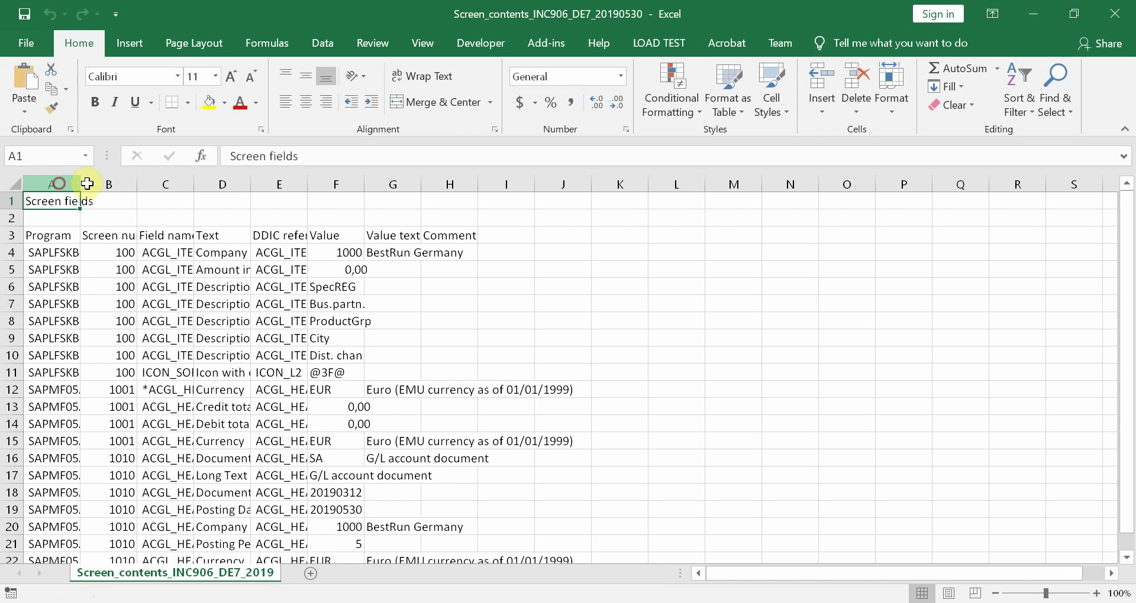
# Autofit columns A–H of the CSV and select the Value column F
pyautogui.moveTo(68, 181); pyautogui.dragTo(425, 179)
pyautogui.doubleClick(424, 180)
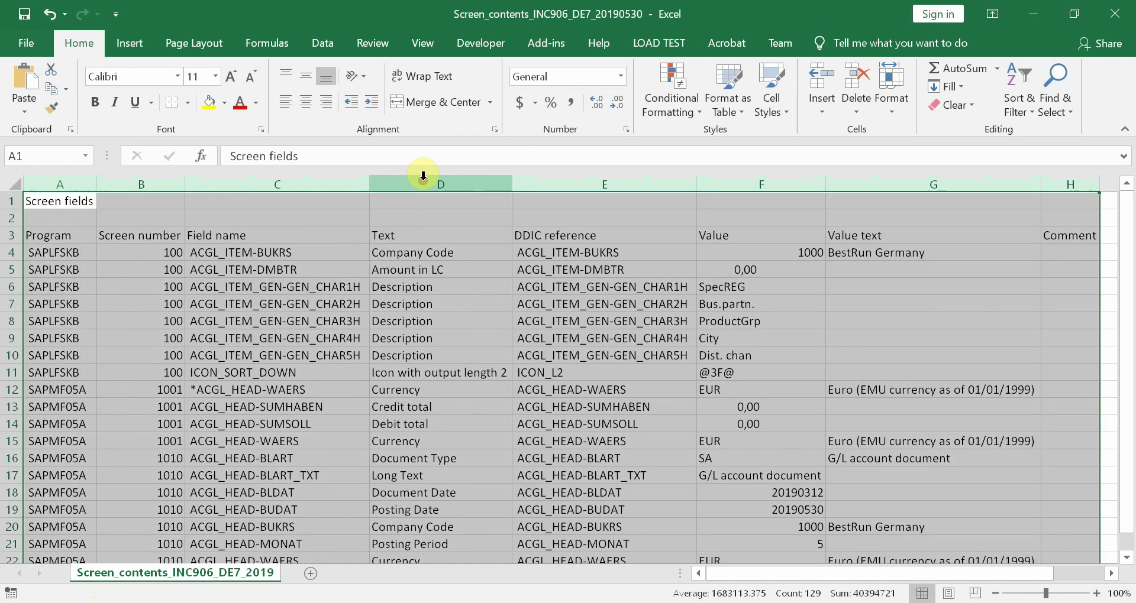
pyautogui.click(744, 180)
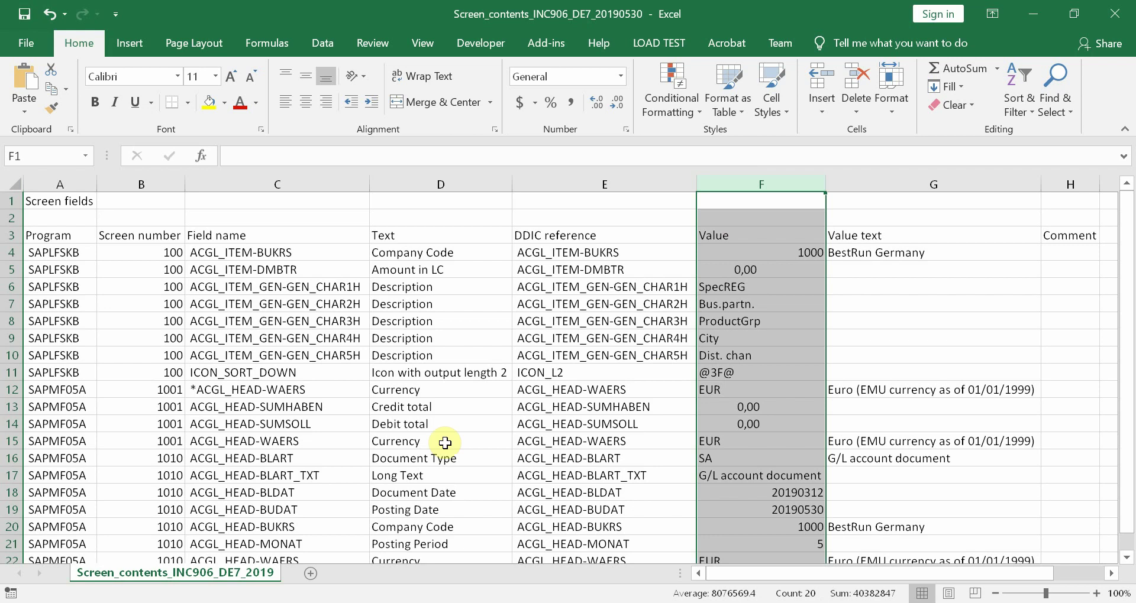
# Check row 19's Posting Date value 20190530, then close Excel without saving
pyautogui.click(66, 513)
pyautogui.press('Right')
pyautogui.press('Right')
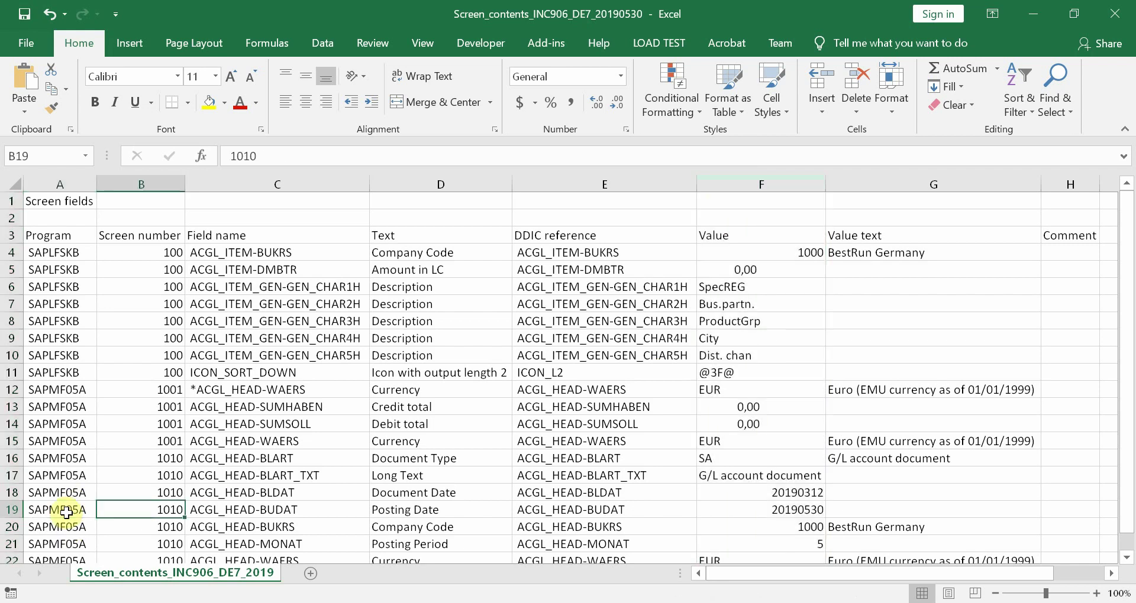
pyautogui.press('Right')
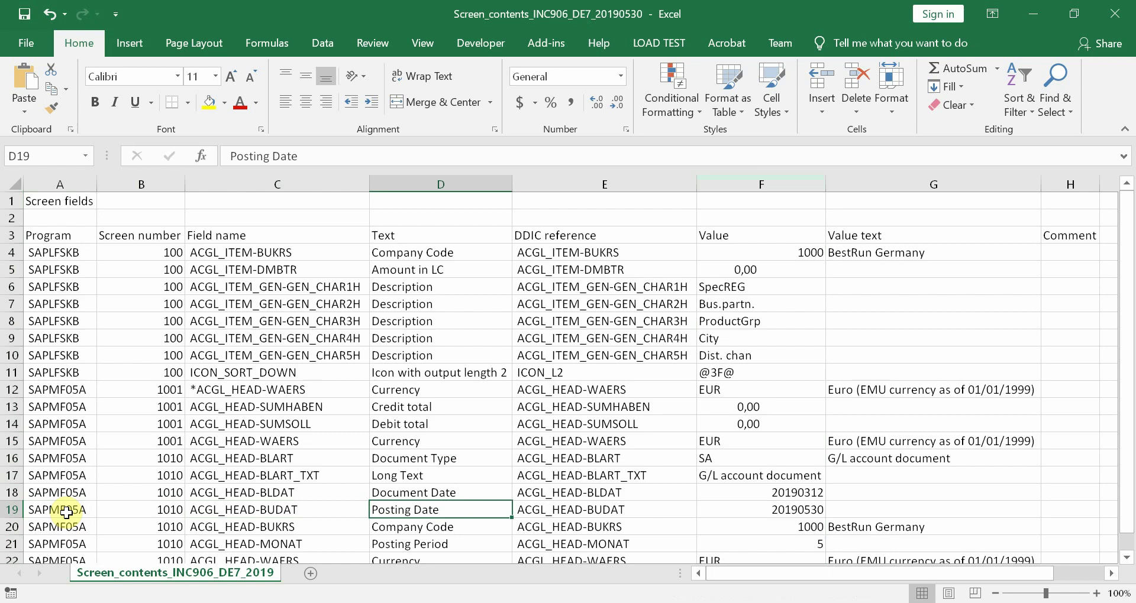
pyautogui.press('Right')
pyautogui.press('Right')
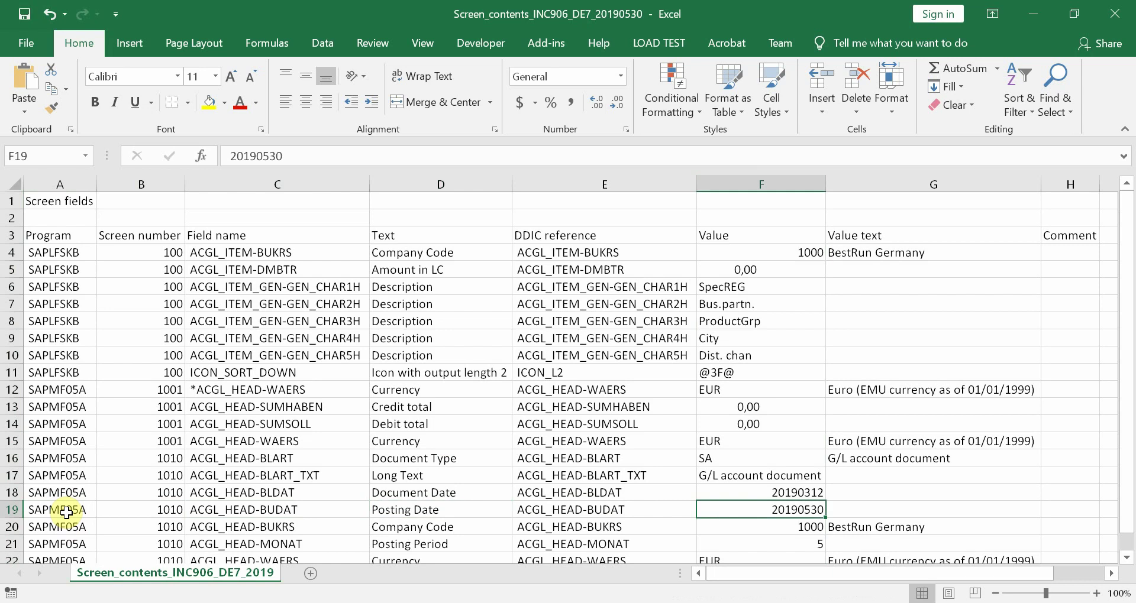
pyautogui.click(1114, 15)
pyautogui.click(561, 335)
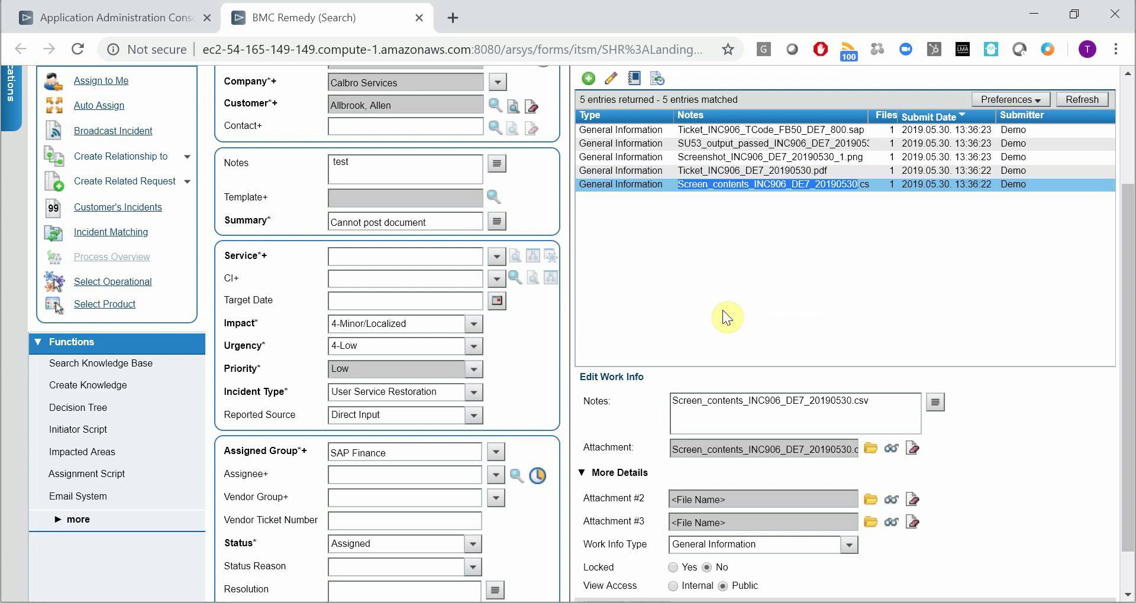
# Download and open the Ticket_INC906_DE7_20190530.pdf attachment in the browser
pyautogui.doubleClick(653, 175)
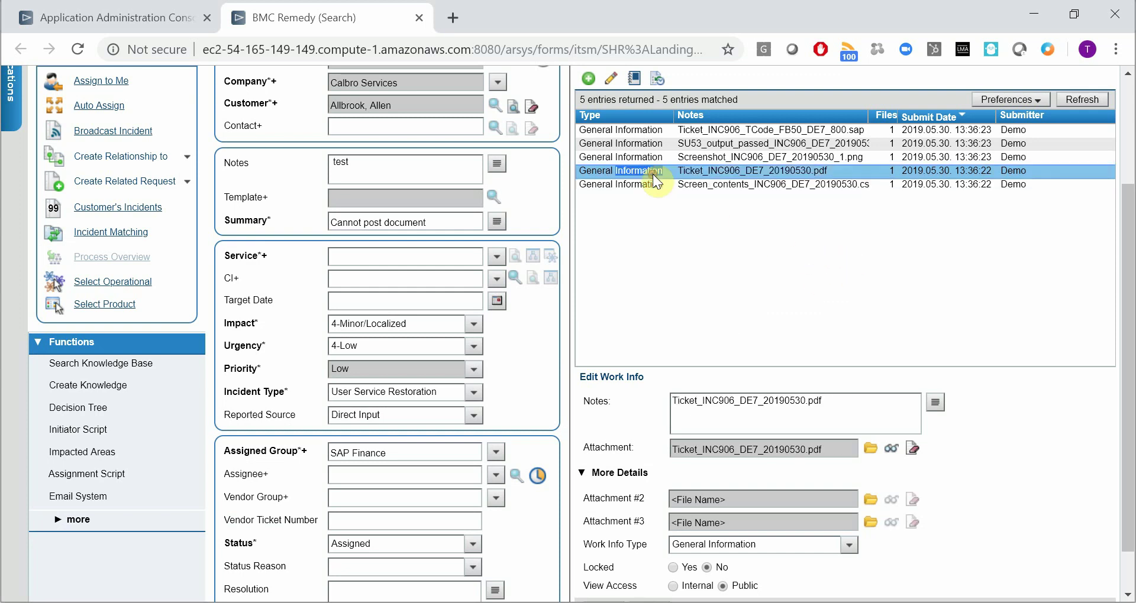
pyautogui.click(893, 451)
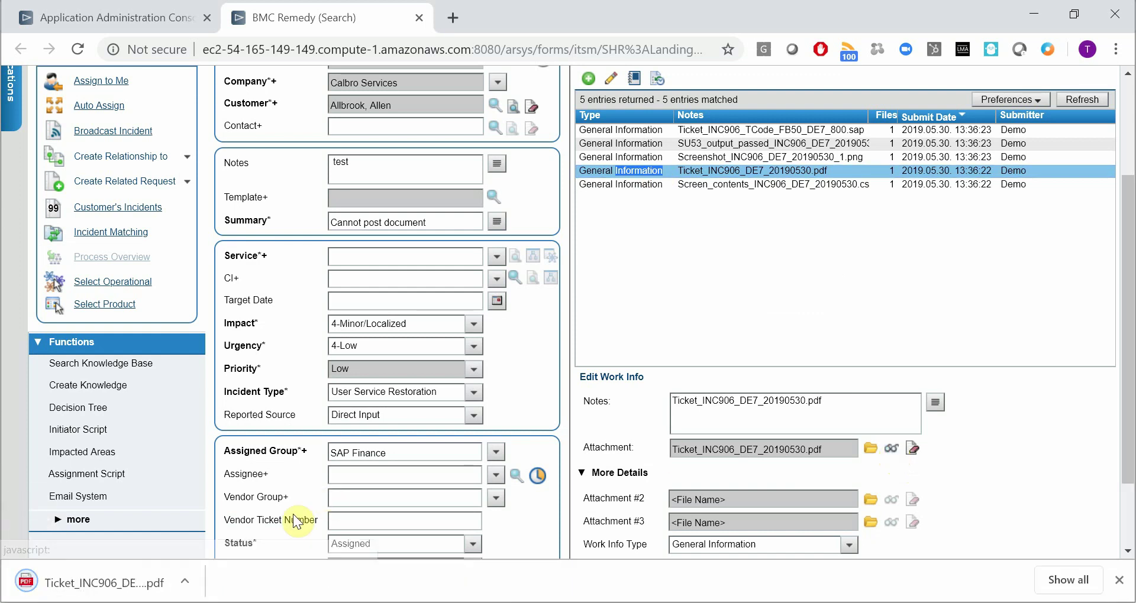
pyautogui.click(75, 585)
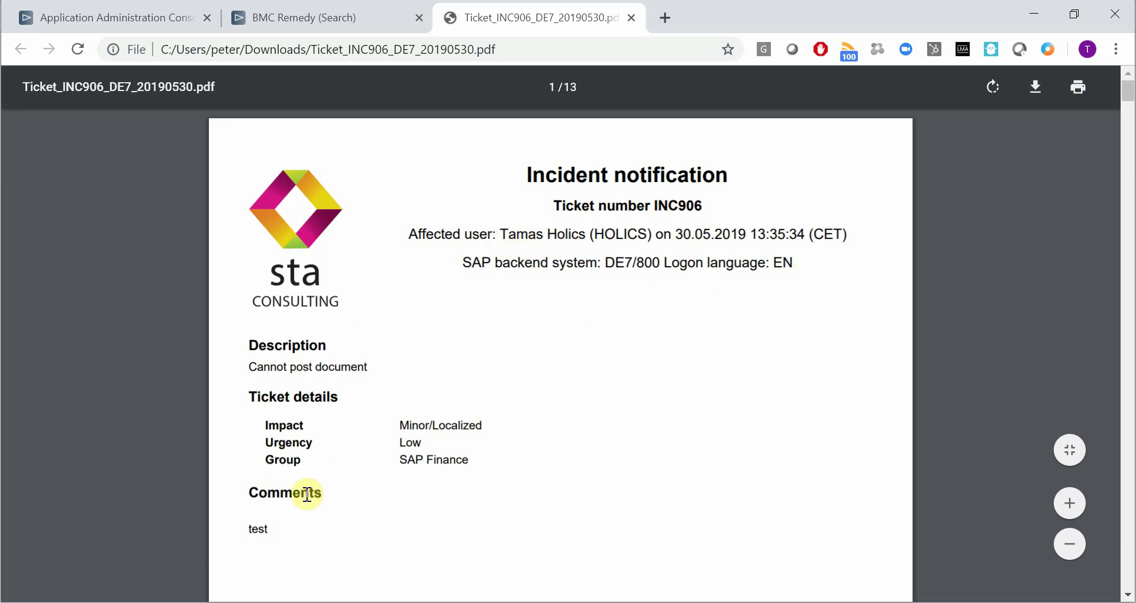
# Scroll the ticket PDF to page 6, reviewing program, user and system details like SAP_BASIS 740
pyautogui.scroll(-15, 307, 496)
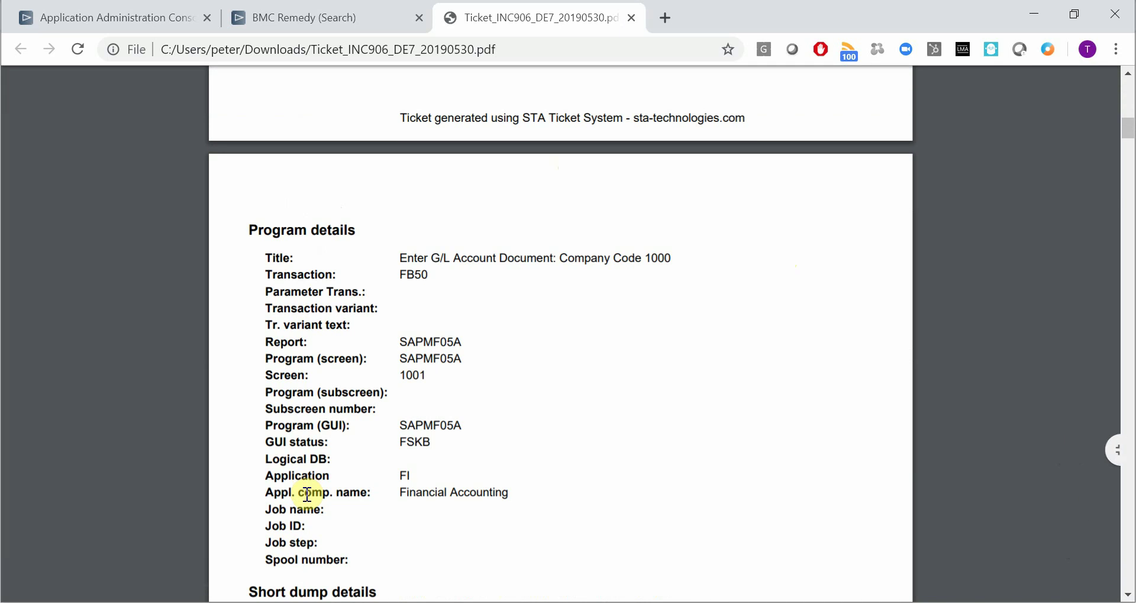
pyautogui.scroll(-1, 307, 495)
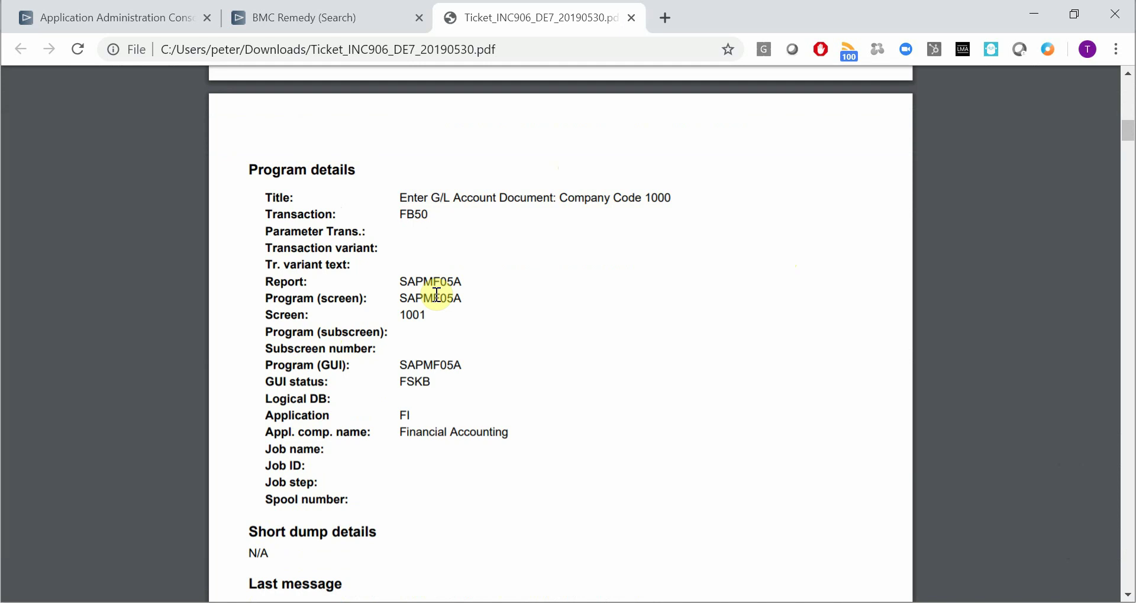
pyautogui.scroll(-6, 433, 423)
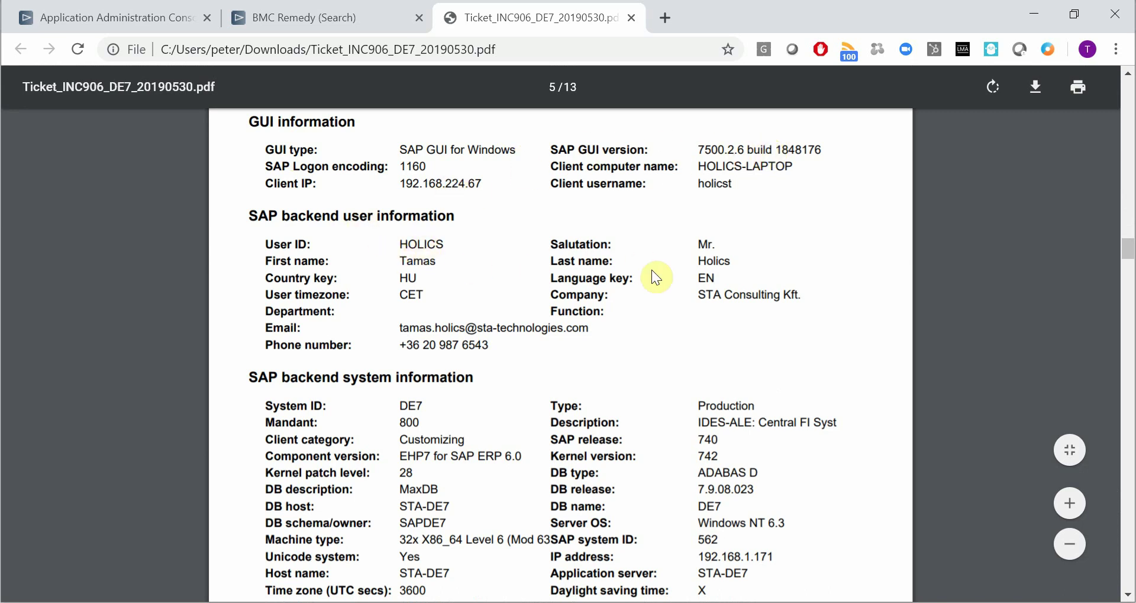
pyautogui.scroll(-3, 416, 469)
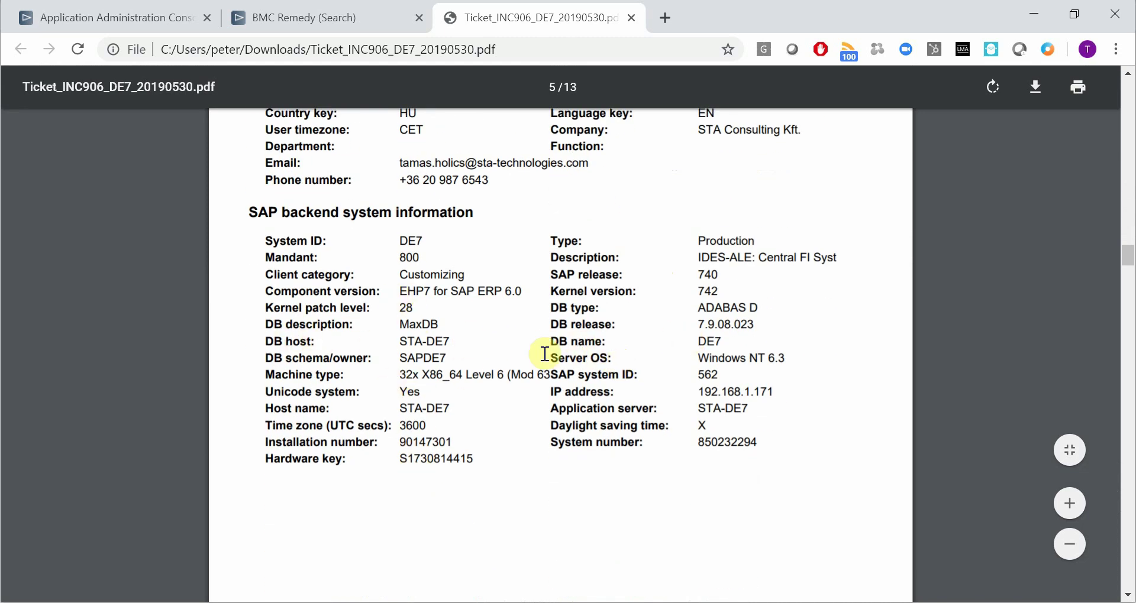
pyautogui.scroll(-8, 545, 354)
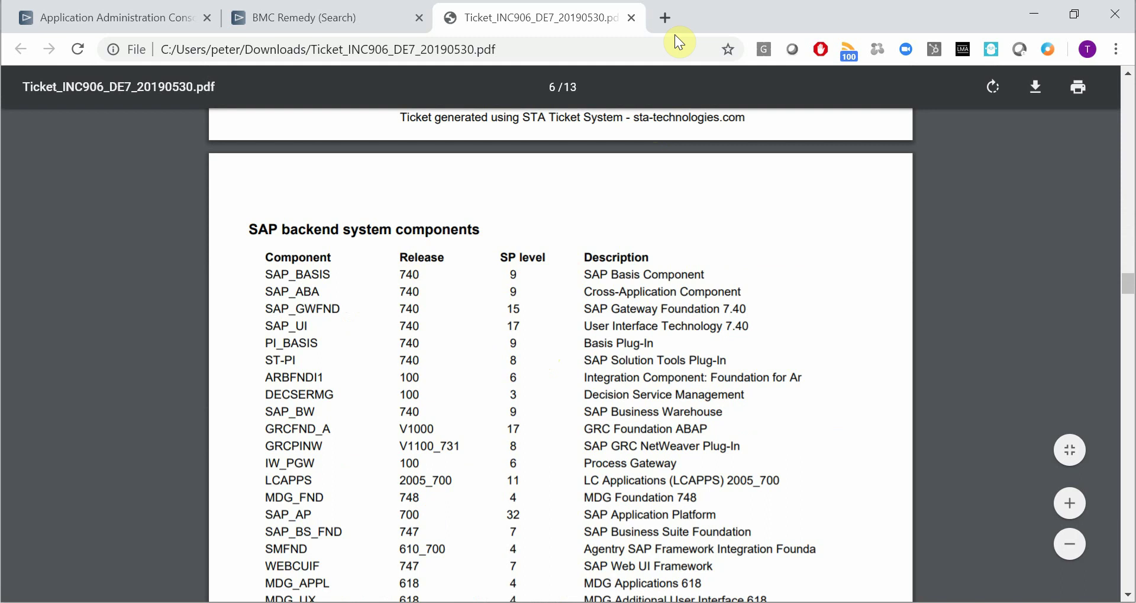
# Close the PDF, then view Screenshot_INC906_DE7_20190530_1.png in IrfanView to confirm the error and close it
pyautogui.click(633, 21)
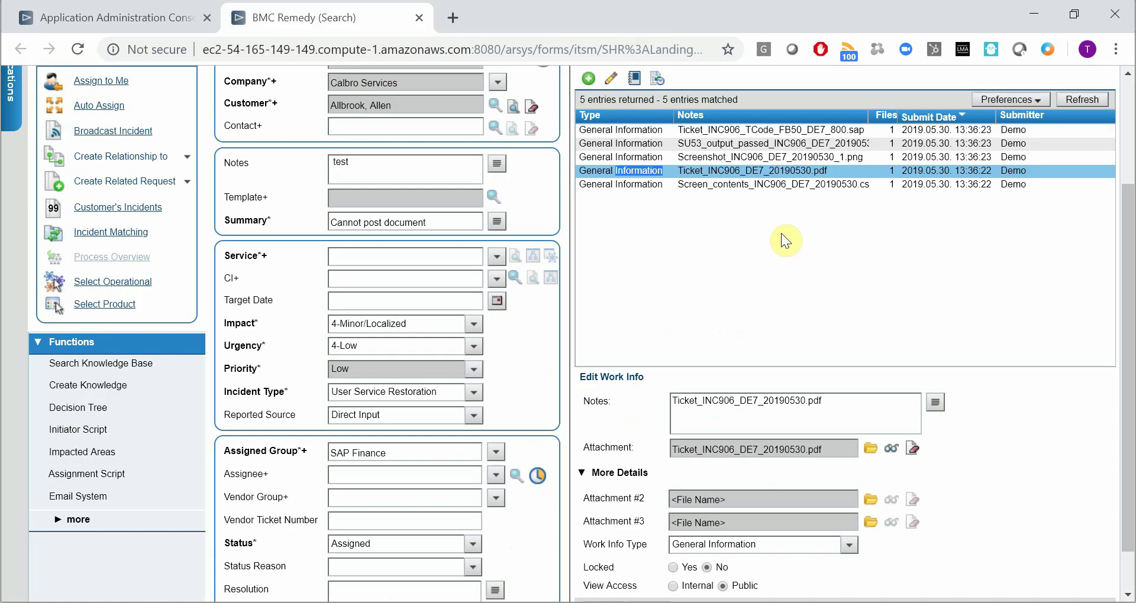
pyautogui.click(842, 159)
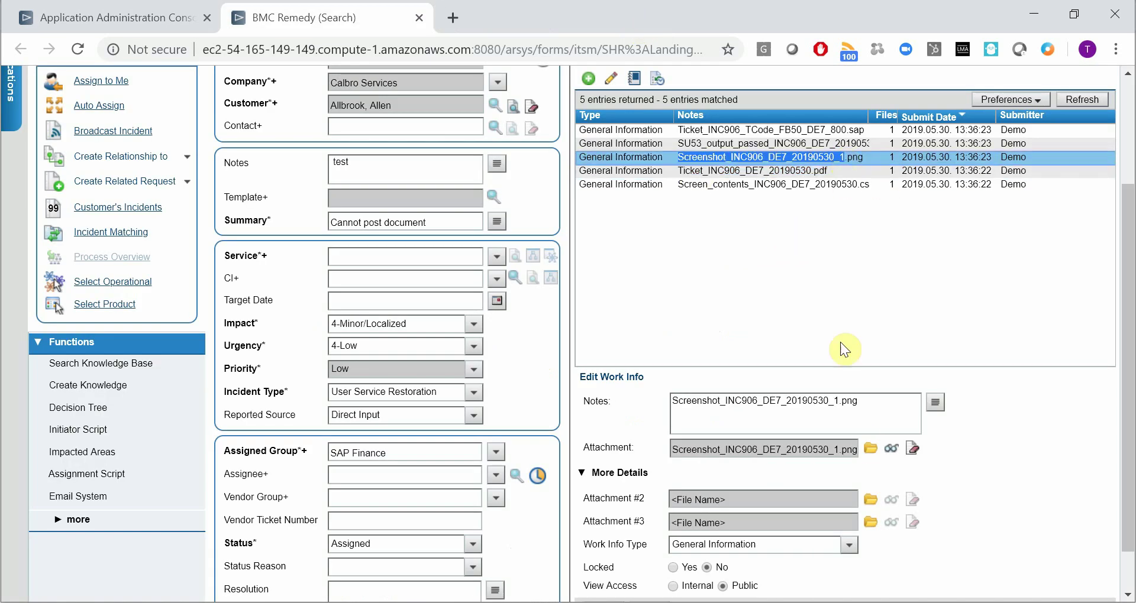
pyautogui.click(894, 450)
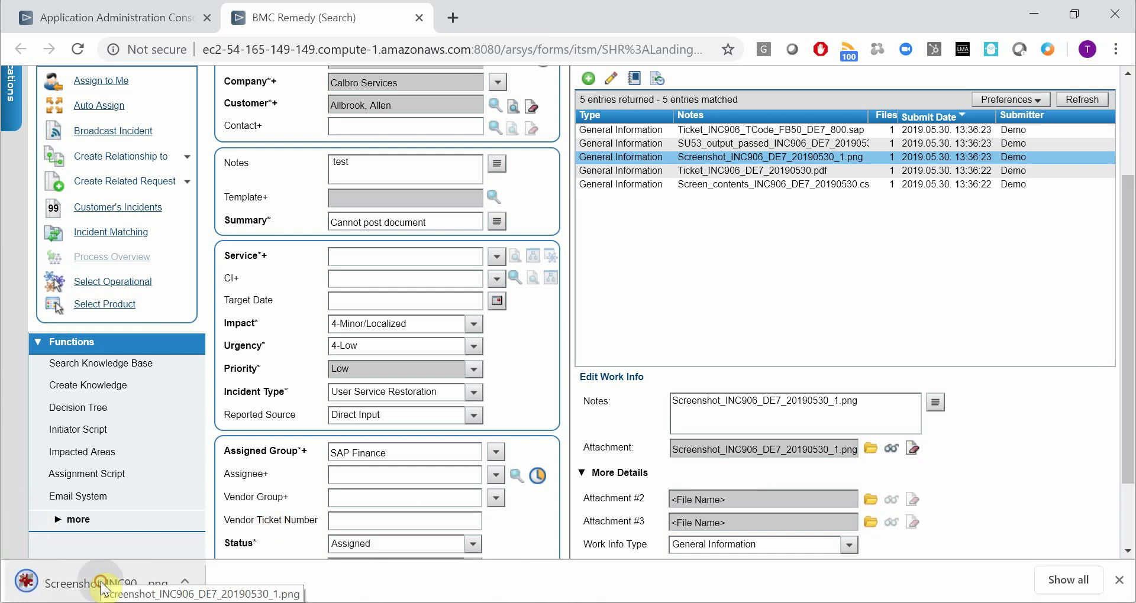
pyautogui.click(102, 588)
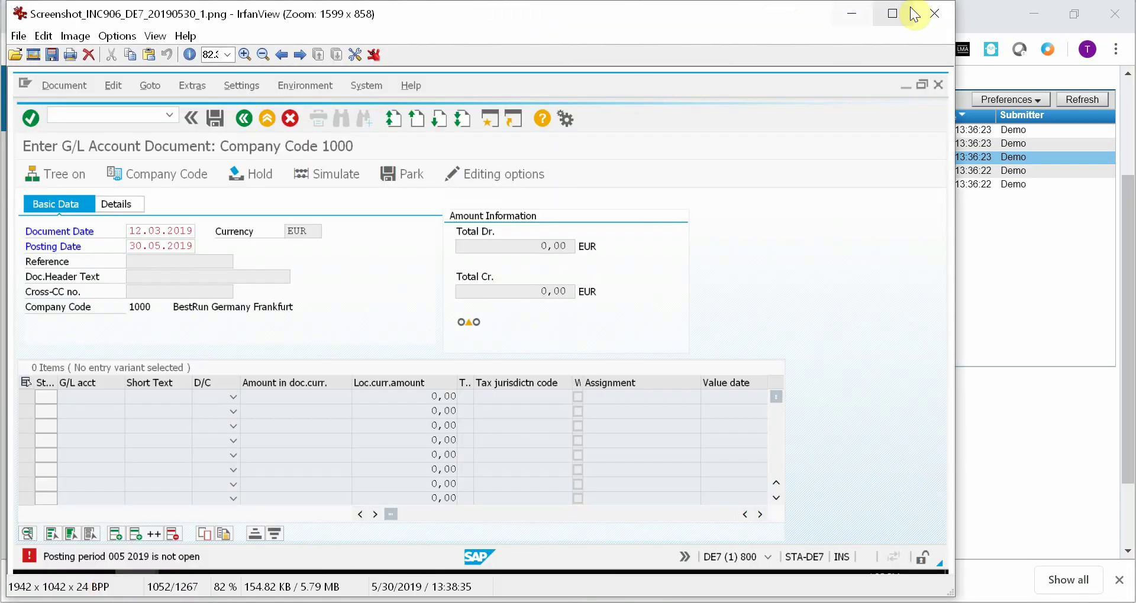
pyautogui.click(935, 13)
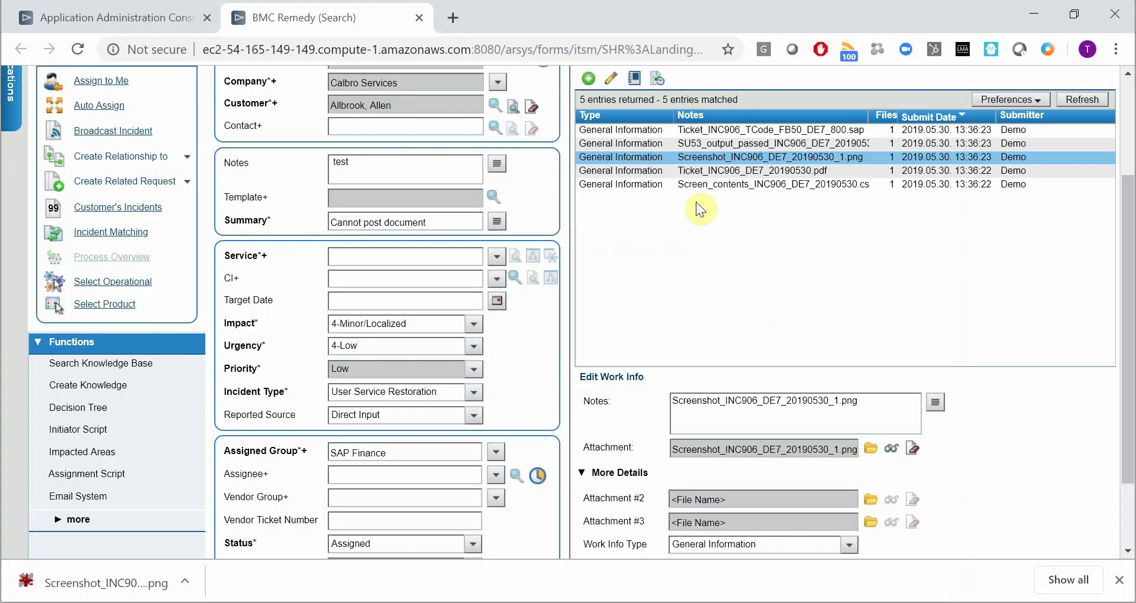